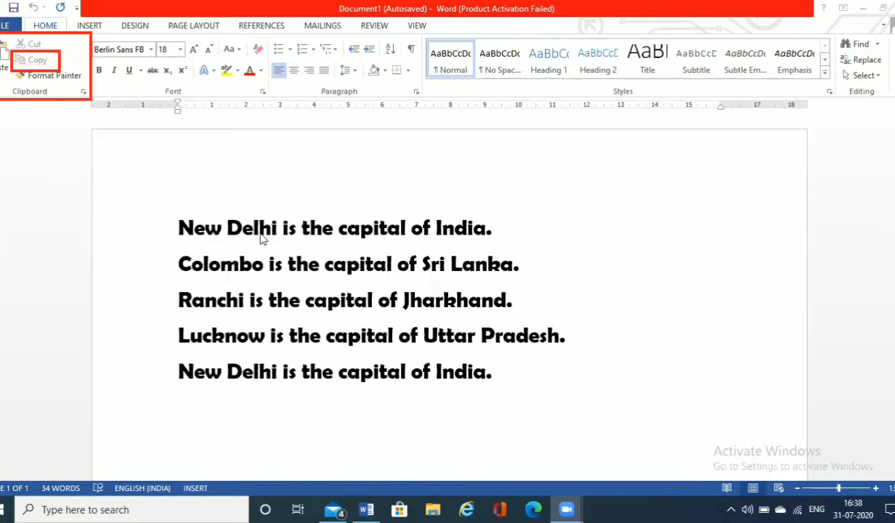
Copy the whole first sentence, "New Delhi is the capital of India."
{"action": "left_click", "coordinate": [492, 376]}
{"action": "key", "text": "ctrl+Home"}
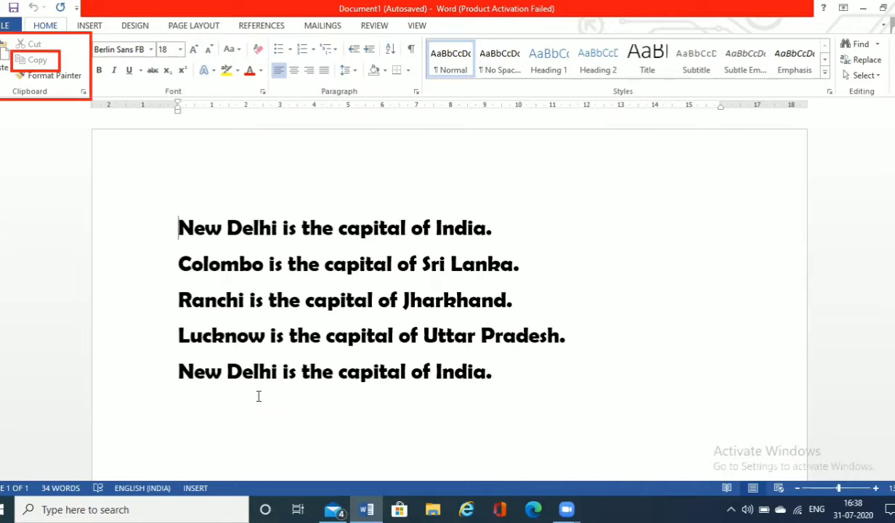
{"action": "left_click", "coordinate": [290, 224]}
{"action": "triple_click", "coordinate": [290, 227]}
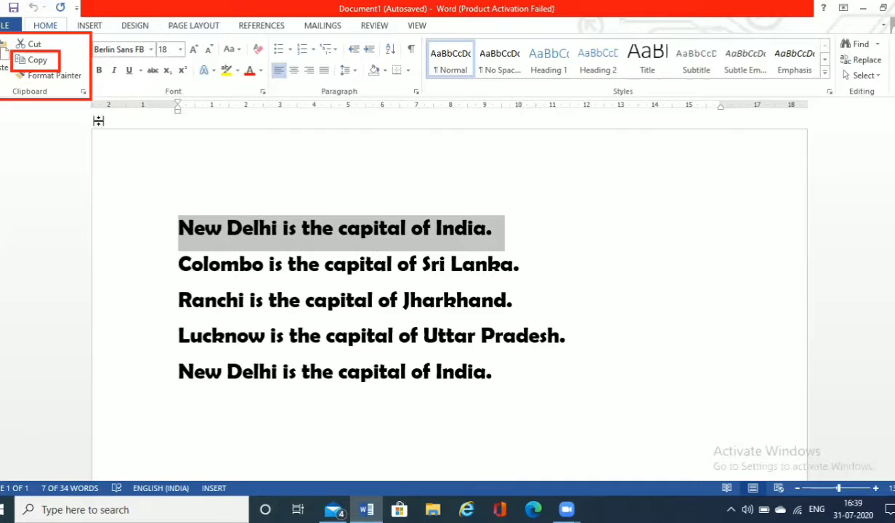
{"action": "left_click", "coordinate": [40, 64]}
Paste the copied sentence into the empty area further down the page, well below the existing lines
{"action": "scroll", "coordinate": [450, 298], "scroll_direction": "down", "scroll_amount": 5}
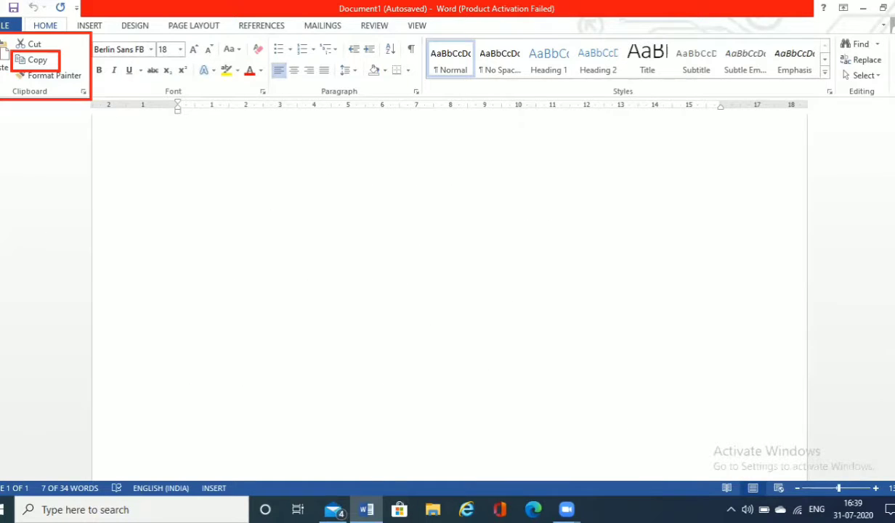
{"action": "scroll", "coordinate": [449, 291], "scroll_direction": "down", "scroll_amount": 1}
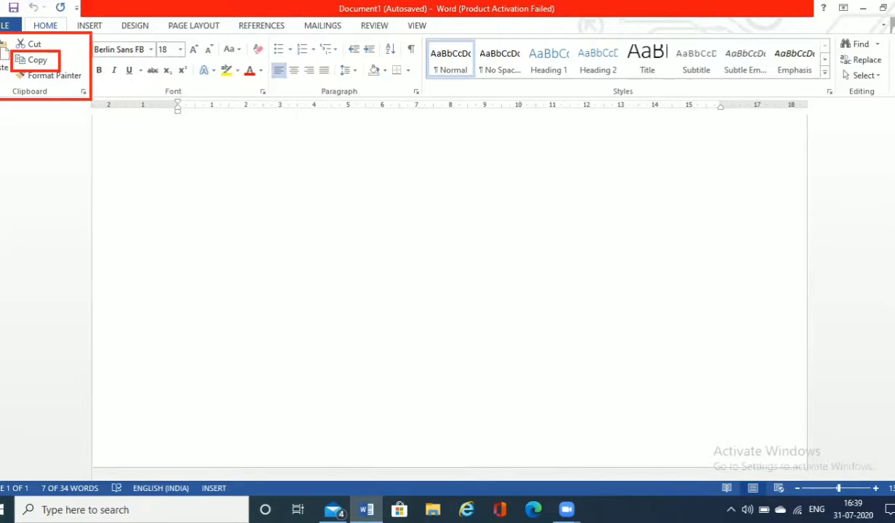
{"action": "double_click", "coordinate": [155, 385]}
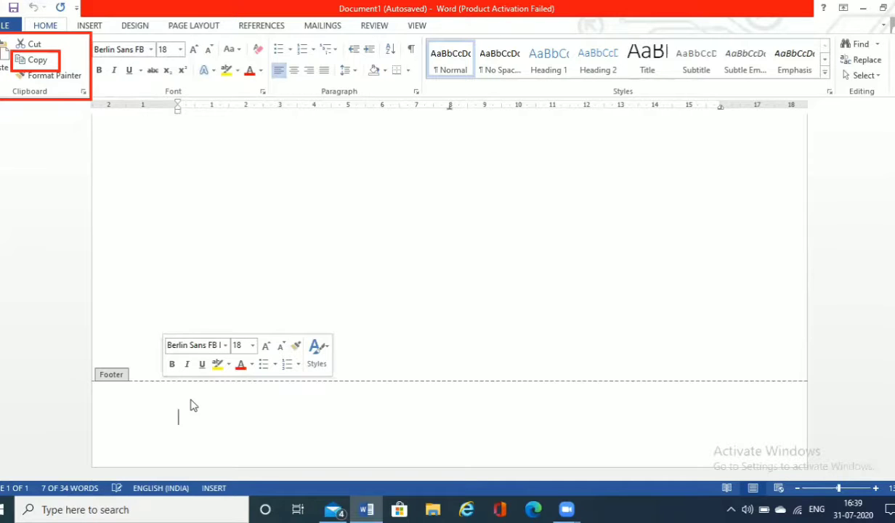
{"action": "double_click", "coordinate": [198, 305]}
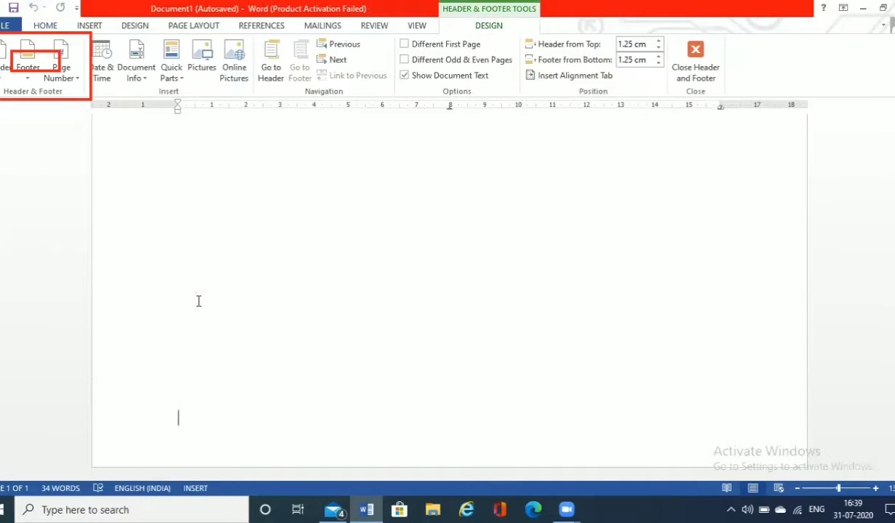
{"action": "left_click", "coordinate": [207, 376]}
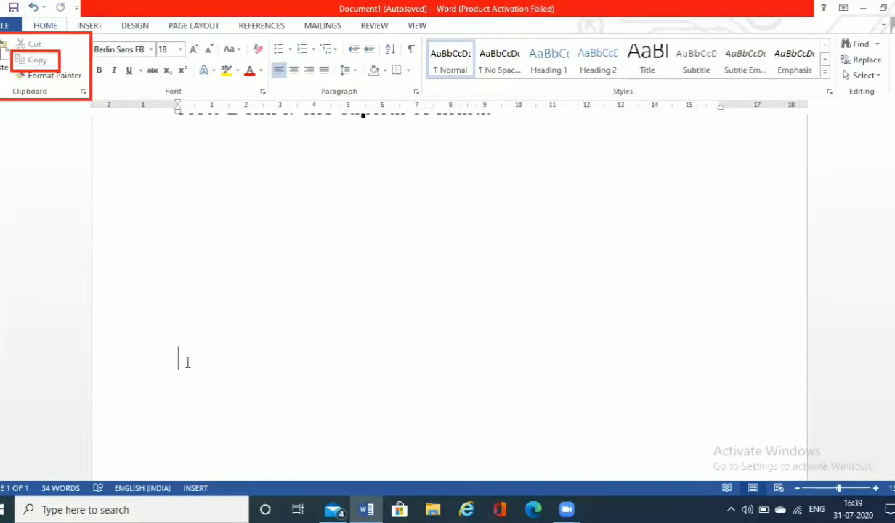
{"action": "key", "text": "ctrl+z"}
{"action": "key", "text": "ctrl+y"}
{"action": "mouse_move", "coordinate": [0, 36]}
{"action": "left_mouse_down"}
{"action": "mouse_move", "coordinate": [3, 80]}
{"action": "mouse_move", "coordinate": [12, 81]}
{"action": "left_mouse_up"}
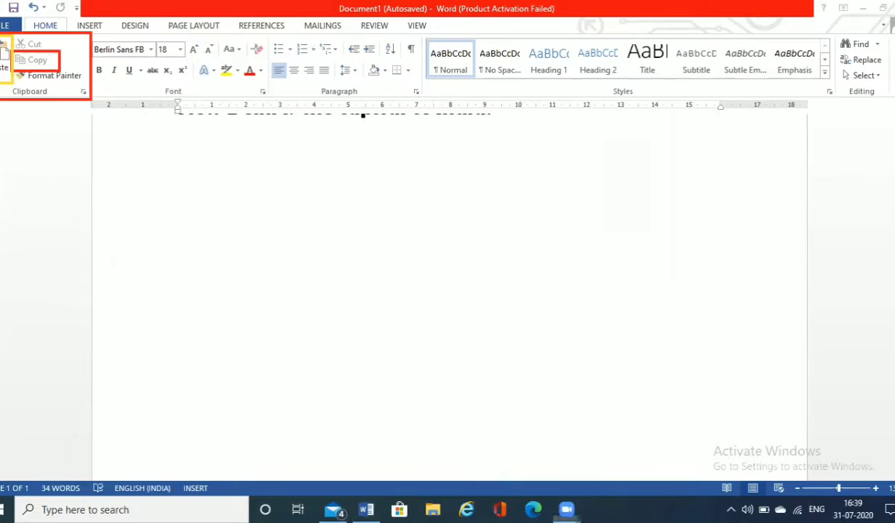
{"action": "left_click", "coordinate": [192, 372]}
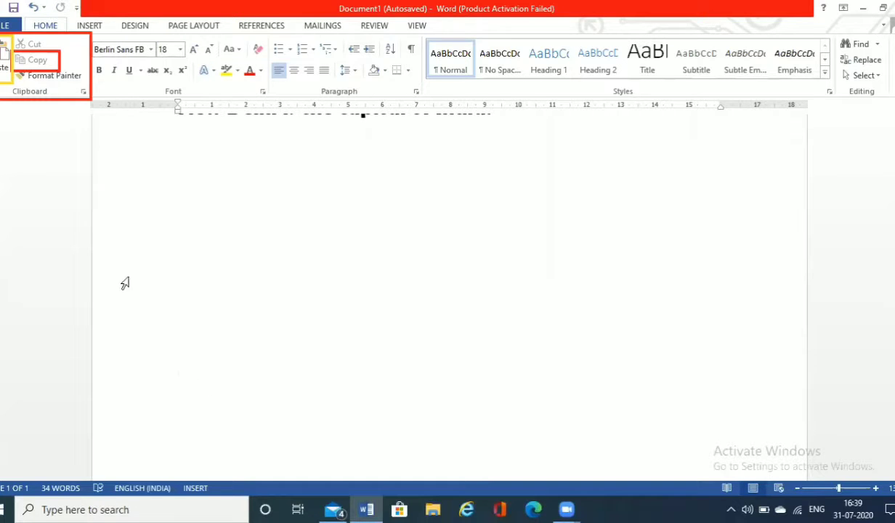
{"action": "left_click", "coordinate": [3, 59]}
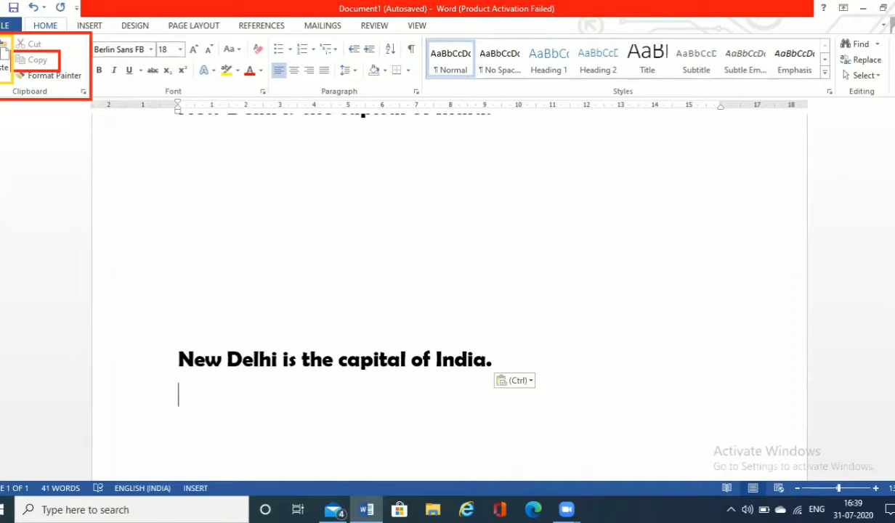
Delete the repeated sentence "New Delhi is the capital of India." directly below the Lucknow line
{"action": "scroll", "coordinate": [449, 297], "scroll_direction": "up", "scroll_amount": 5}
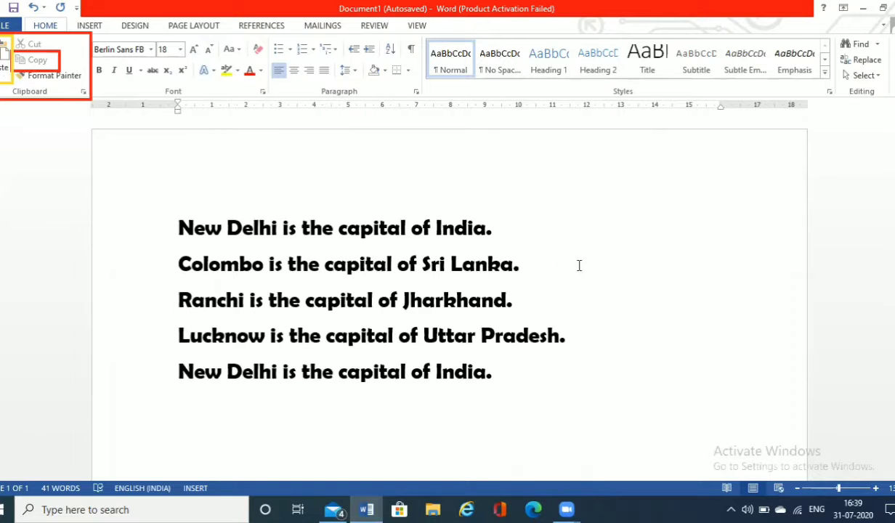
{"action": "scroll", "coordinate": [864, 279], "scroll_direction": "down", "scroll_amount": 5}
{"action": "mouse_move", "coordinate": [863, 276]}
{"action": "left_mouse_down"}
{"action": "mouse_move", "coordinate": [868, 350]}
{"action": "mouse_move", "coordinate": [869, 268]}
{"action": "left_mouse_up"}
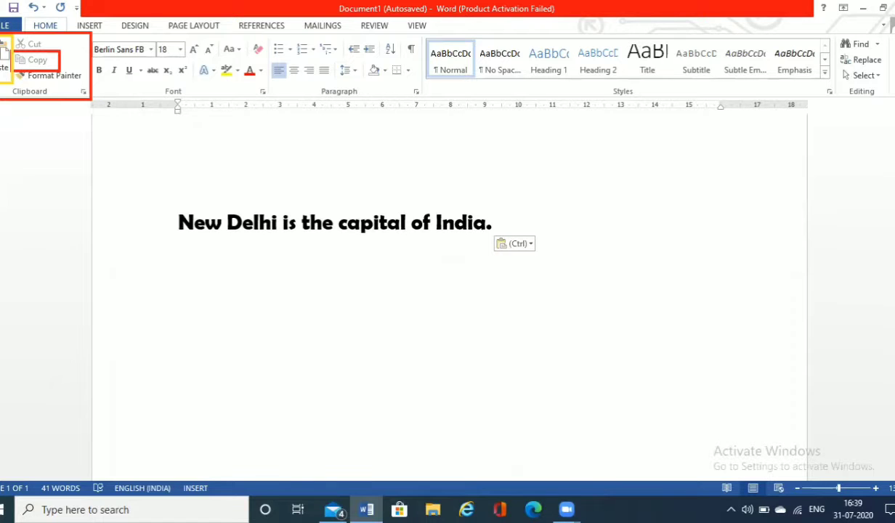
{"action": "scroll", "coordinate": [449, 297], "scroll_direction": "up", "scroll_amount": 5}
{"action": "scroll", "coordinate": [450, 291], "scroll_direction": "down", "scroll_amount": 2}
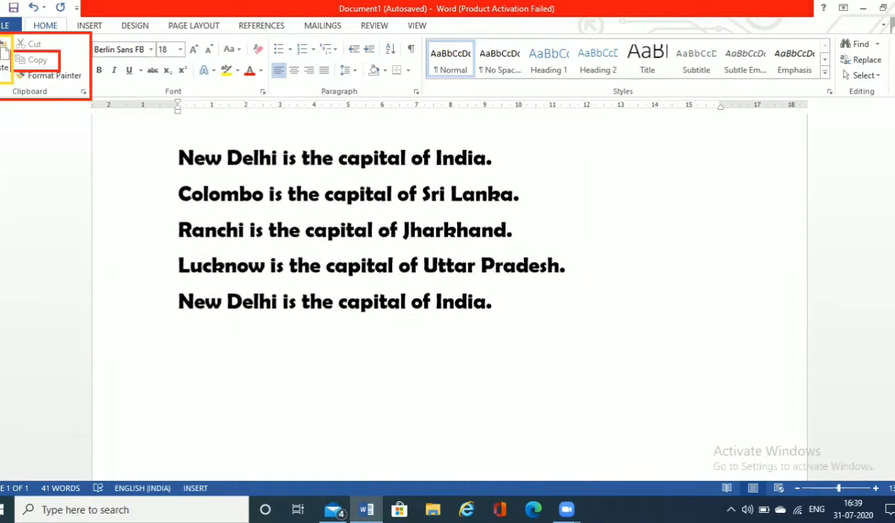
{"action": "scroll", "coordinate": [449, 291], "scroll_direction": "up", "scroll_amount": 3}
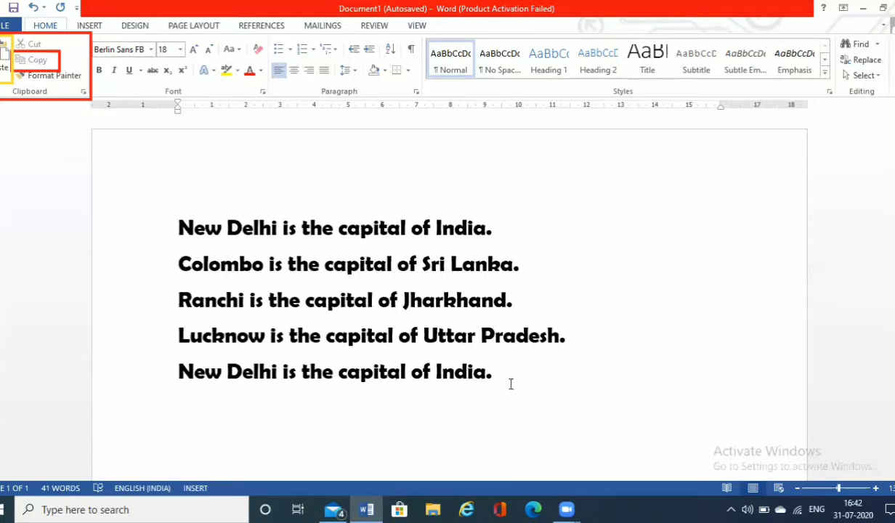
{"action": "left_click_drag", "start_coordinate": [506, 378], "coordinate": [124, 370]}
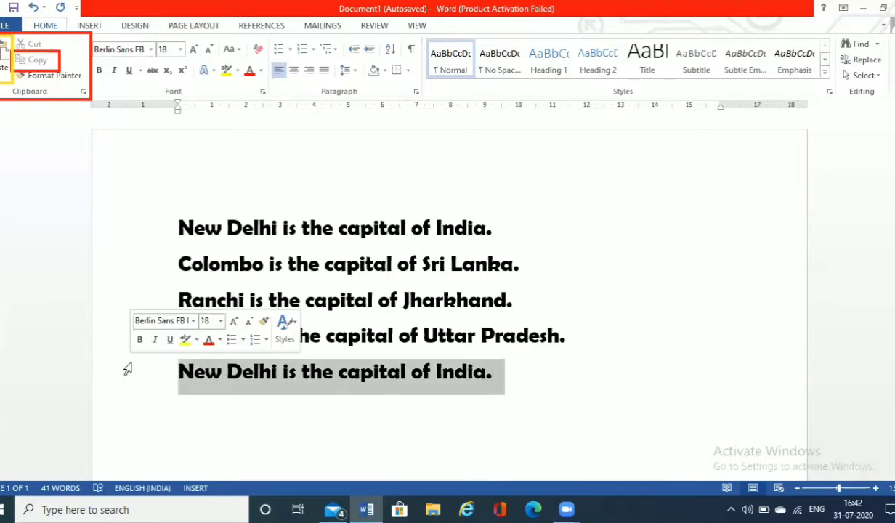
{"action": "key", "text": "Delete"}
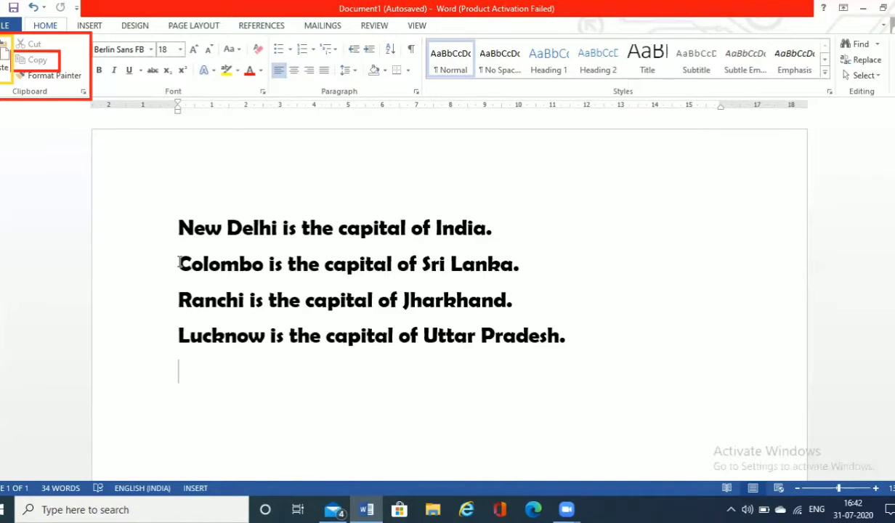
Cut the sentence "Colombo is the capital of Sri Lanka." from the second line
{"action": "left_click", "coordinate": [180, 263]}
{"action": "left_click_drag", "start_coordinate": [180, 263], "coordinate": [517, 270]}
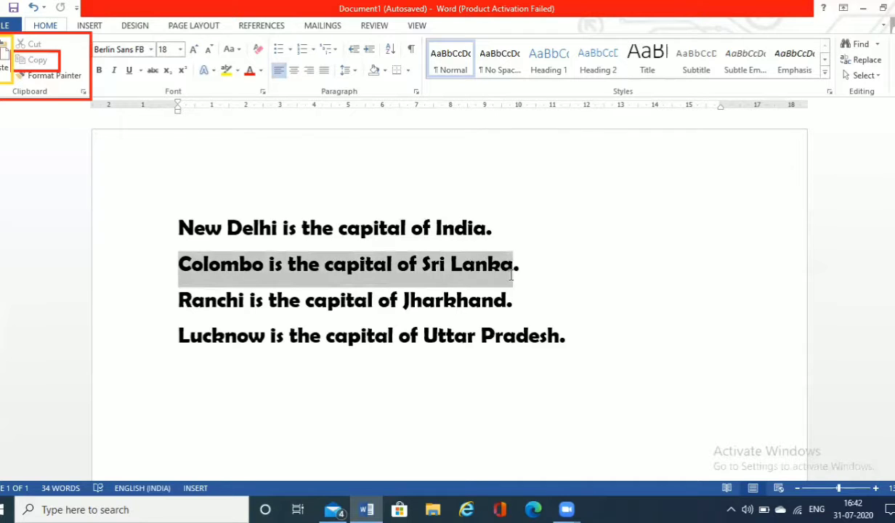
{"action": "left_click", "coordinate": [527, 289]}
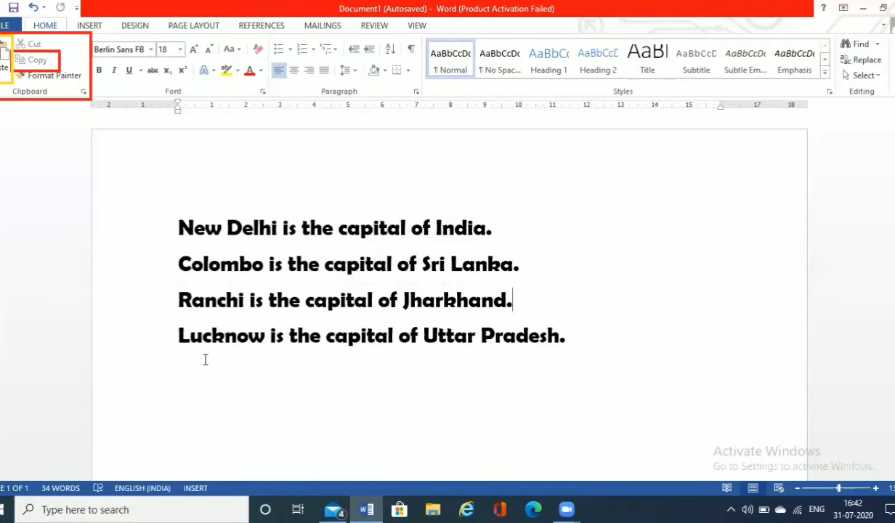
{"action": "triple_click", "coordinate": [304, 259]}
{"action": "key", "text": "ctrl+c"}
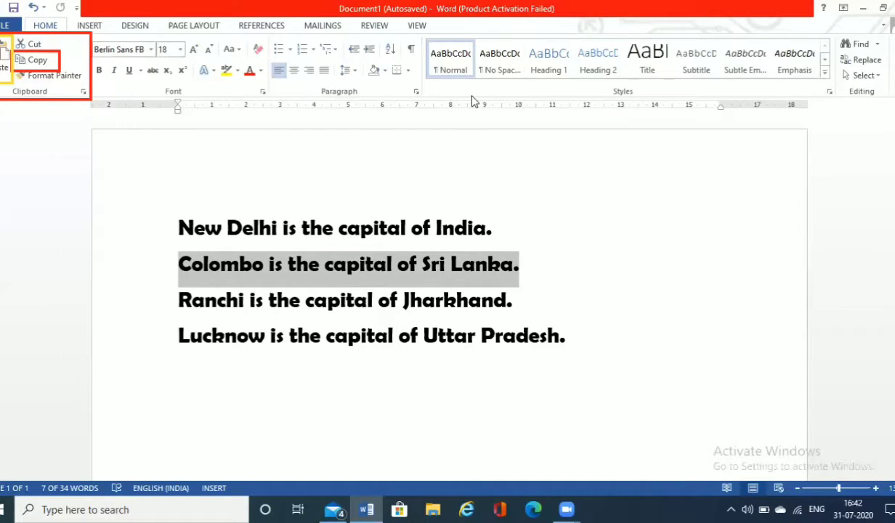
{"action": "left_click", "coordinate": [453, 93]}
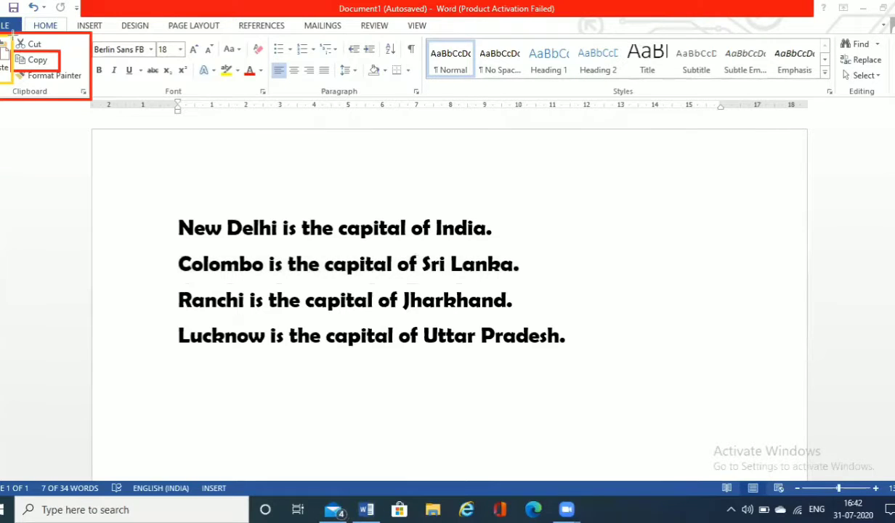
{"action": "mouse_move", "coordinate": [14, 34]}
{"action": "left_mouse_down"}
{"action": "mouse_move", "coordinate": [36, 51]}
{"action": "mouse_move", "coordinate": [57, 53]}
{"action": "left_mouse_up"}
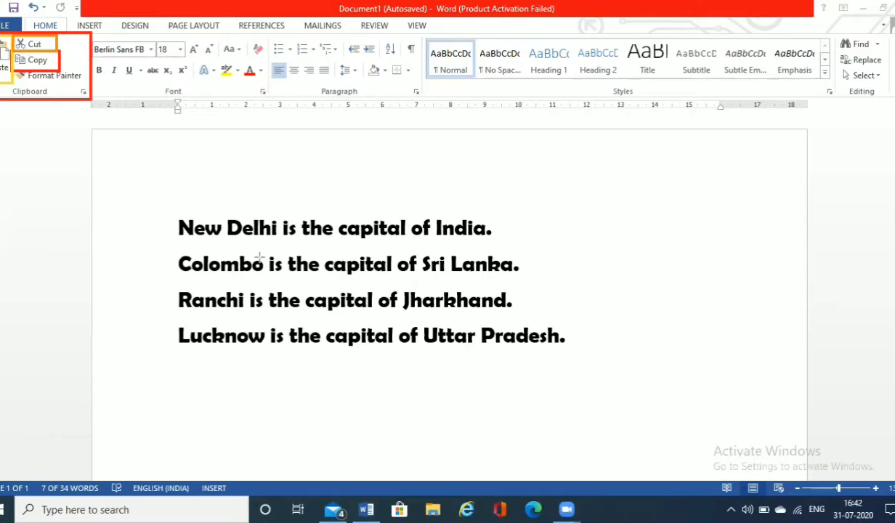
{"action": "left_click", "coordinate": [233, 50]}
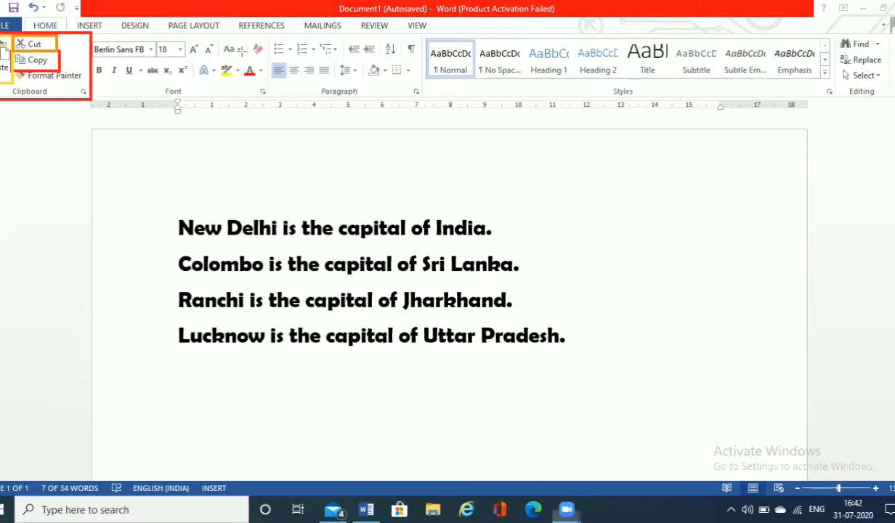
{"action": "left_click", "coordinate": [211, 270]}
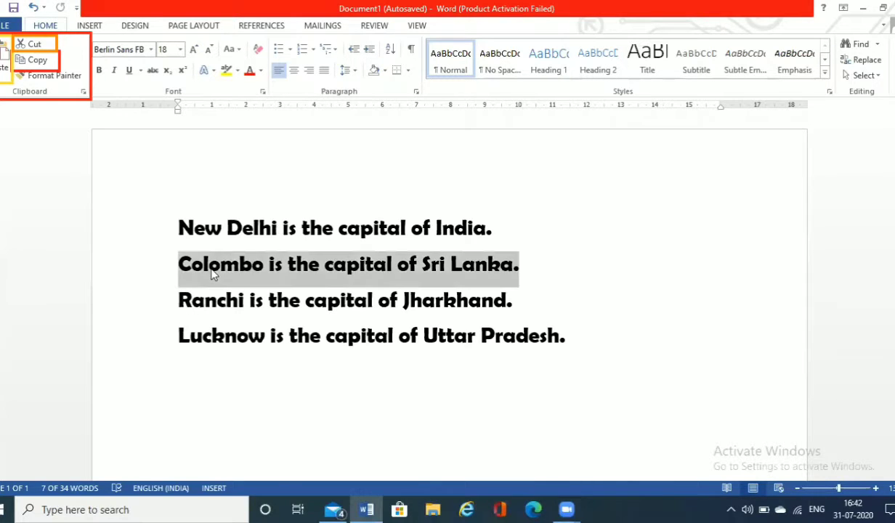
{"action": "left_click", "coordinate": [44, 50]}
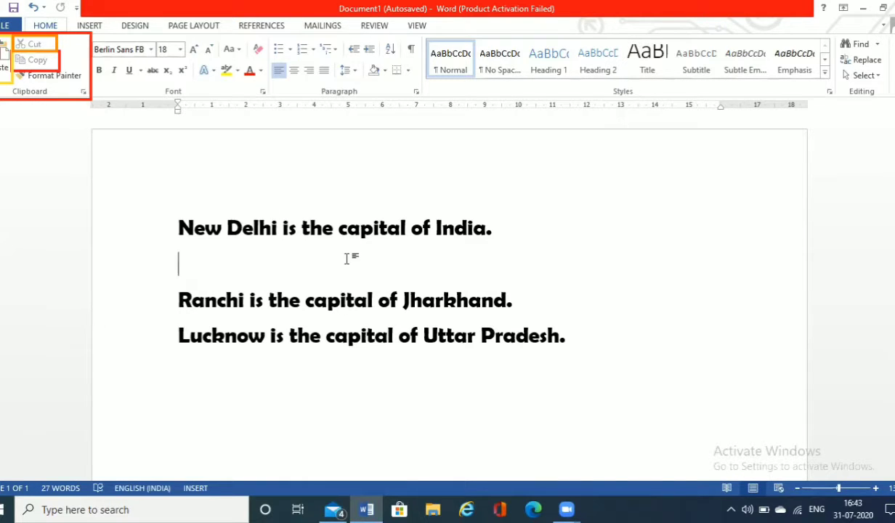
Paste the cut Colombo sentence on the empty line below the Lucknow sentence
{"action": "left_click", "coordinate": [180, 367]}
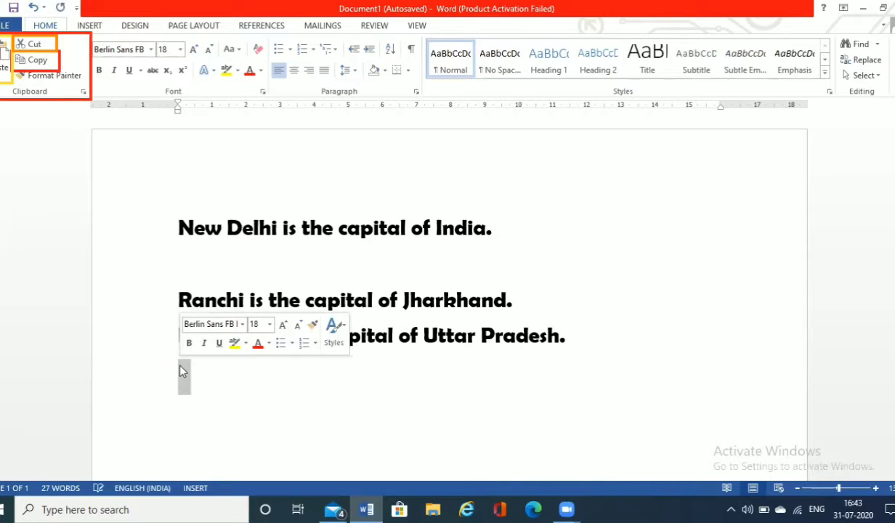
{"action": "left_click", "coordinate": [183, 372]}
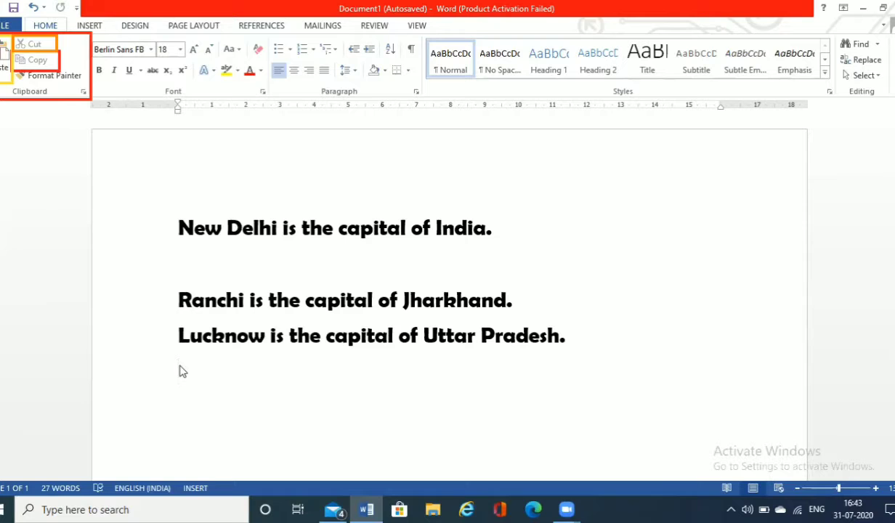
{"action": "left_click", "coordinate": [2, 54]}
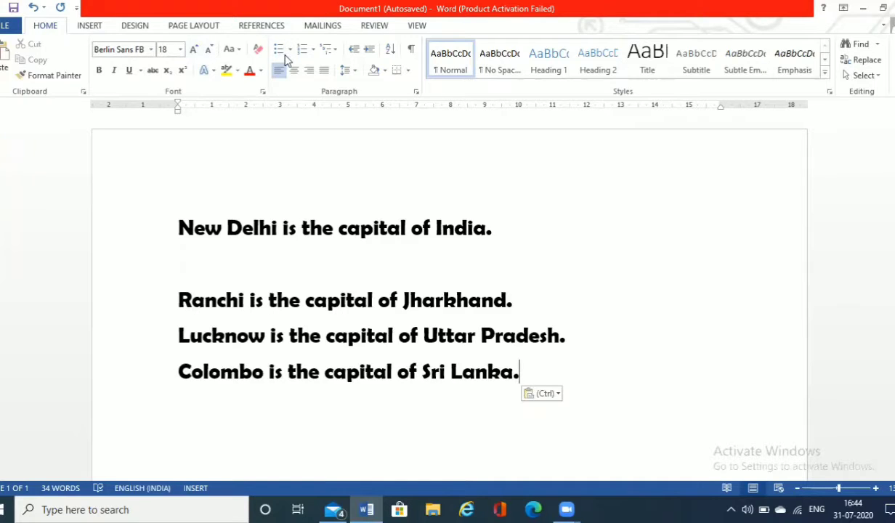
Underline the entire first sentence, "New Delhi is the capital of India."
{"action": "left_click", "coordinate": [129, 69]}
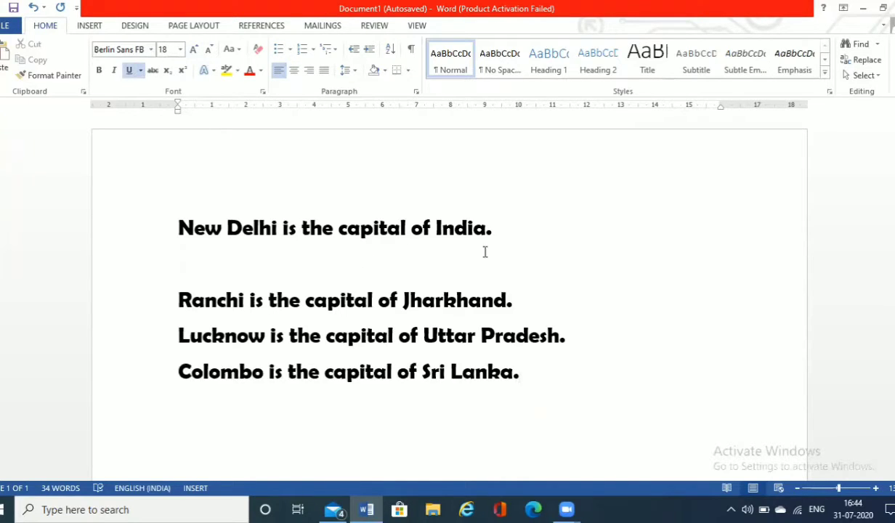
{"action": "left_click_drag", "start_coordinate": [504, 234], "coordinate": [106, 230]}
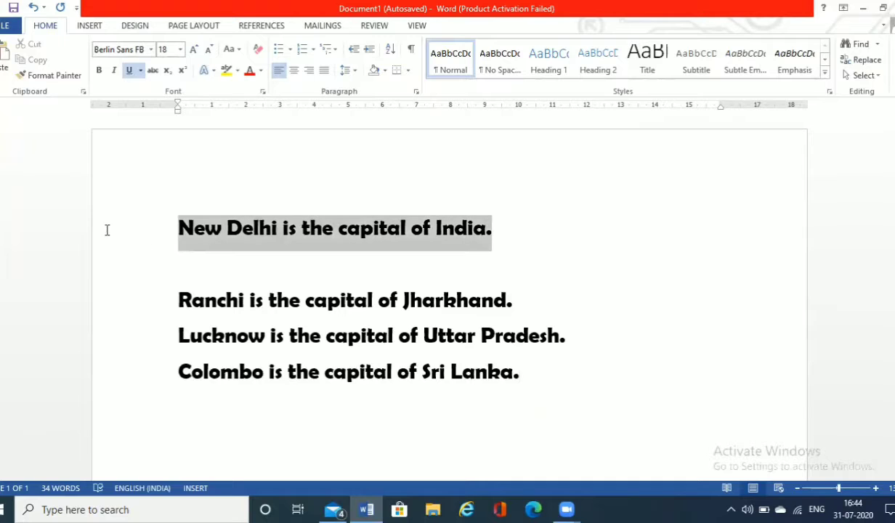
{"action": "left_click", "coordinate": [129, 71]}
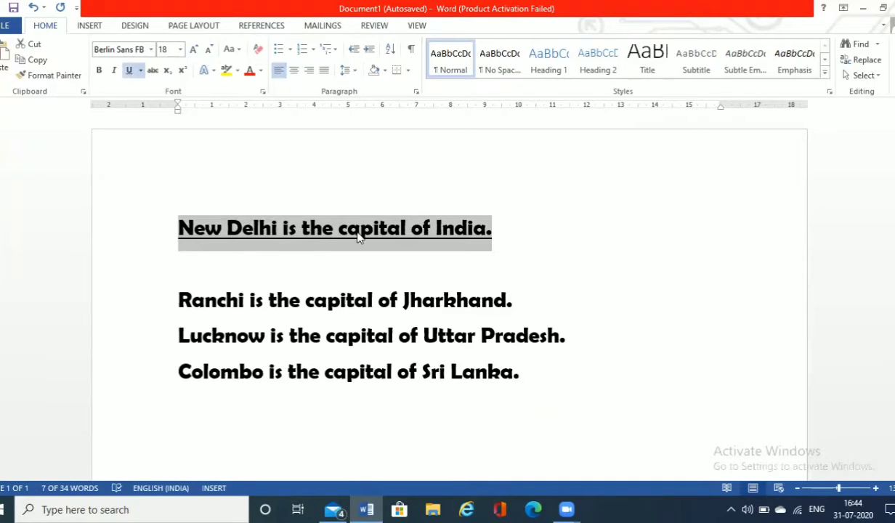
{"action": "left_click", "coordinate": [277, 259]}
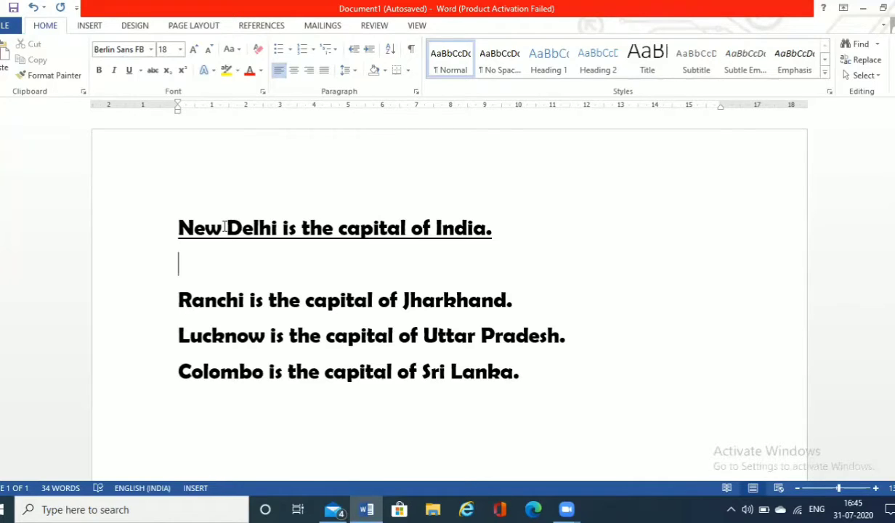
Delete the word "New" from the start of the underlined first sentence and restore it
{"action": "left_click", "coordinate": [225, 227]}
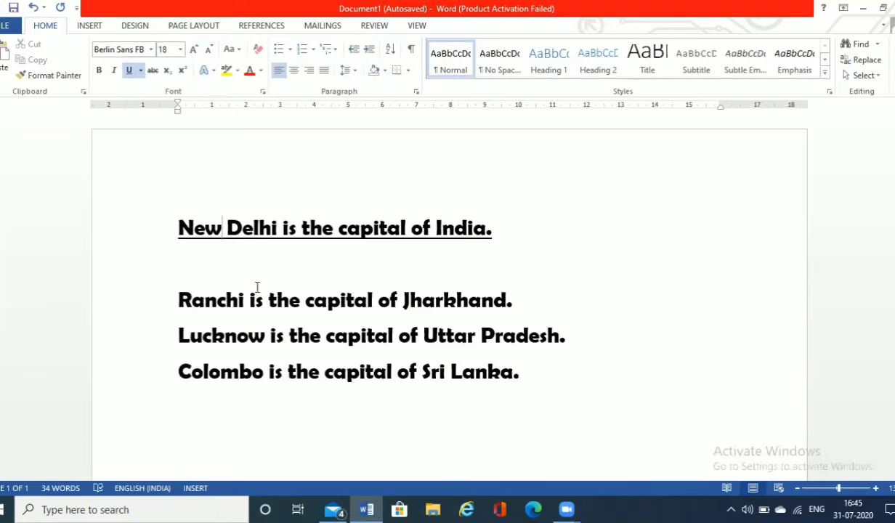
{"action": "key", "text": "BackSpace"}
{"action": "key", "text": "BackSpace"}
{"action": "key", "text": "BackSpace"}
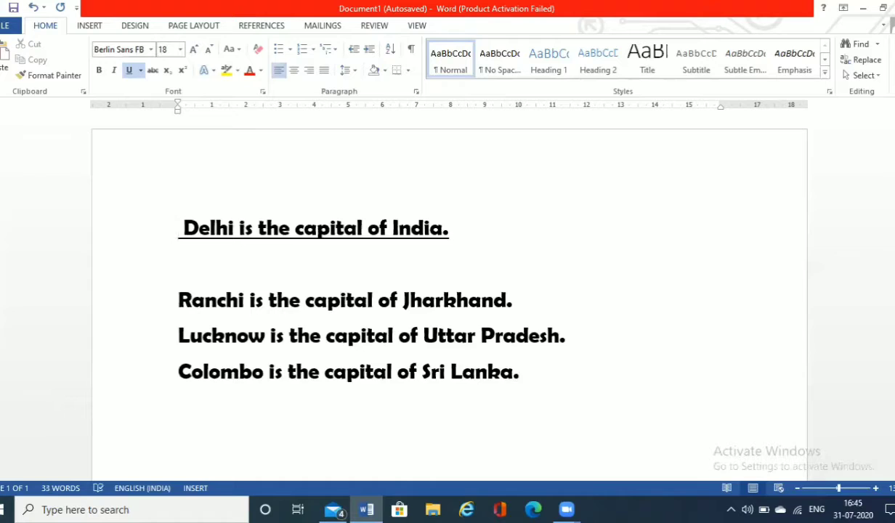
{"action": "type", "text": "New"}
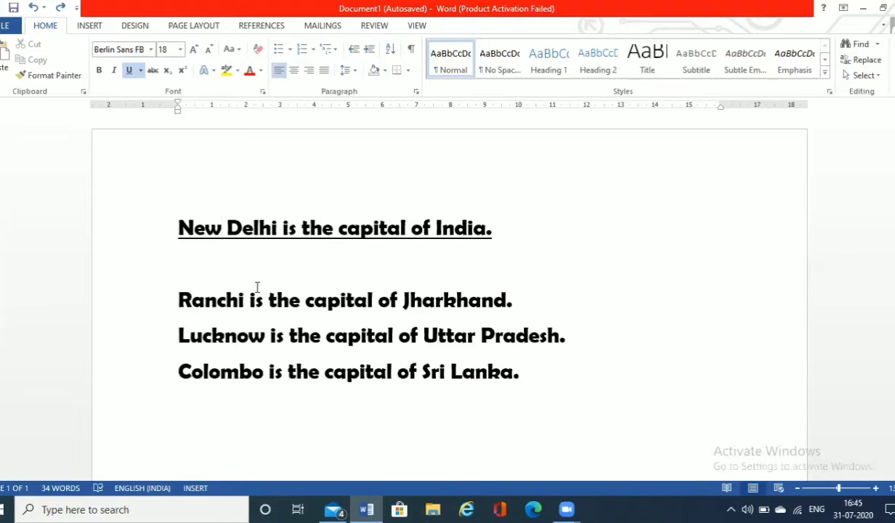
Delete the letters of "New" backwards from the end of the word in the first sentence, and undo the deletion
{"action": "key", "text": "BackSpace"}
{"action": "key", "text": "BackSpace"}
{"action": "key", "text": "BackSpace"}
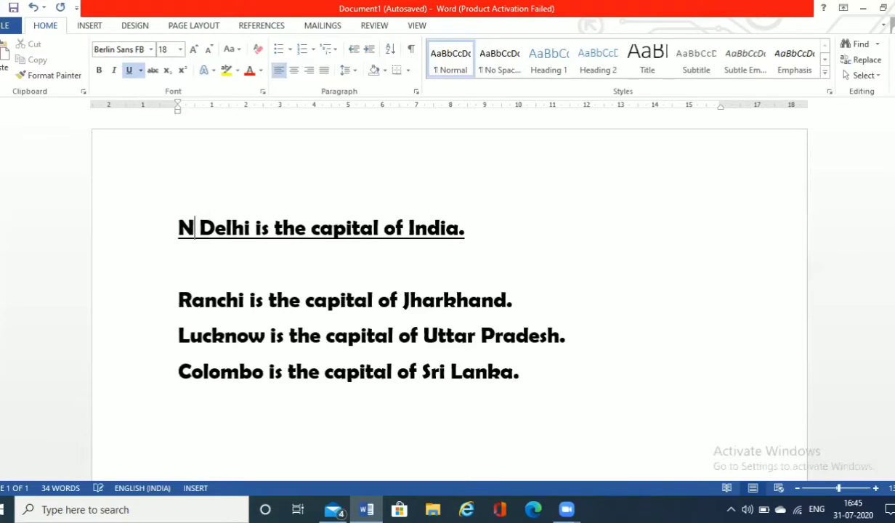
{"action": "key", "text": "ctrl+z"}
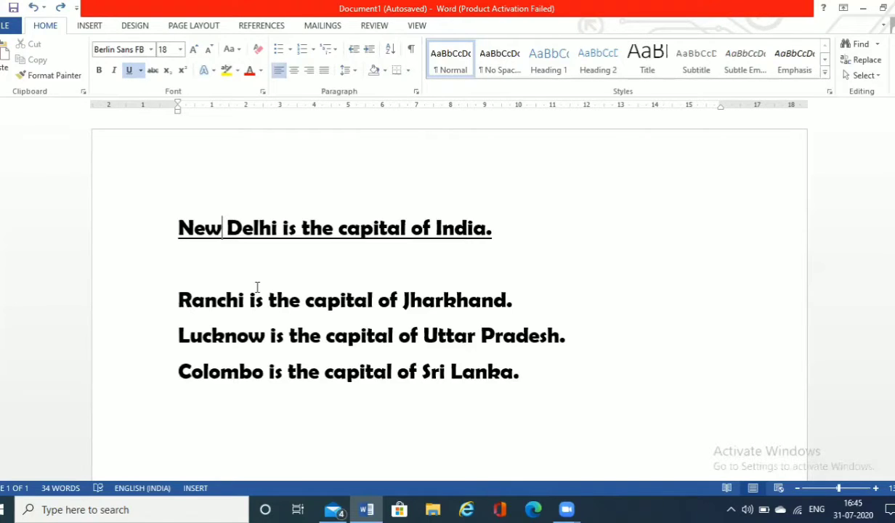
Delete the space and the word "Delhi" following "New" in the first sentence, and undo the deletion
{"action": "key", "text": "Delete"}
{"action": "key", "text": "Delete"}
{"action": "key", "text": "Delete"}
{"action": "key", "text": "Delete"}
{"action": "key", "text": "Delete"}
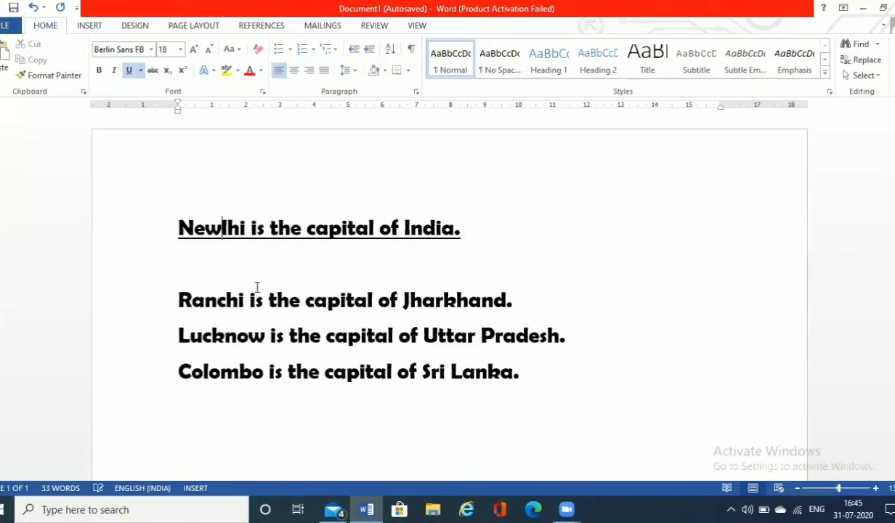
{"action": "key", "text": "Delete"}
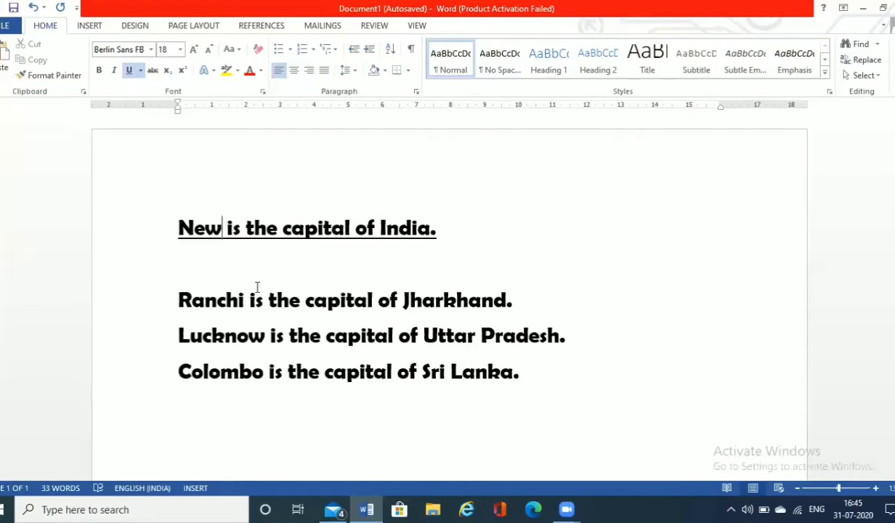
{"action": "key", "text": "ctrl+z"}
{"action": "key", "text": "ctrl+z"}
{"action": "key", "text": "ctrl+z"}
{"action": "key", "text": "ctrl+z"}
{"action": "key", "text": "ctrl+z"}
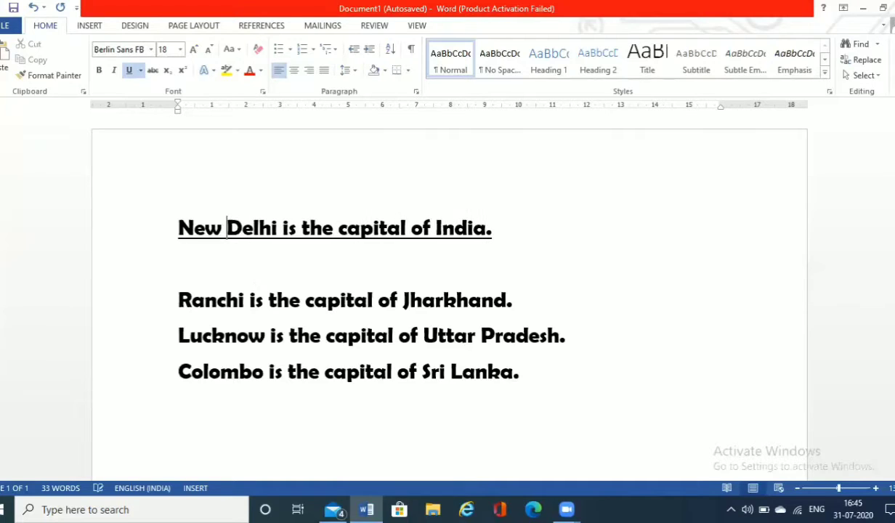
{"action": "key", "text": "ctrl+z"}
Delete only the word "Delhi" from the first sentence, keeping the space after "New", and restore the word
{"action": "key", "text": "Right"}
{"action": "key", "text": "Delete"}
{"action": "key", "text": "Delete"}
{"action": "key", "text": "Delete"}
{"action": "key", "text": "Delete"}
{"action": "key", "text": "Delete"}
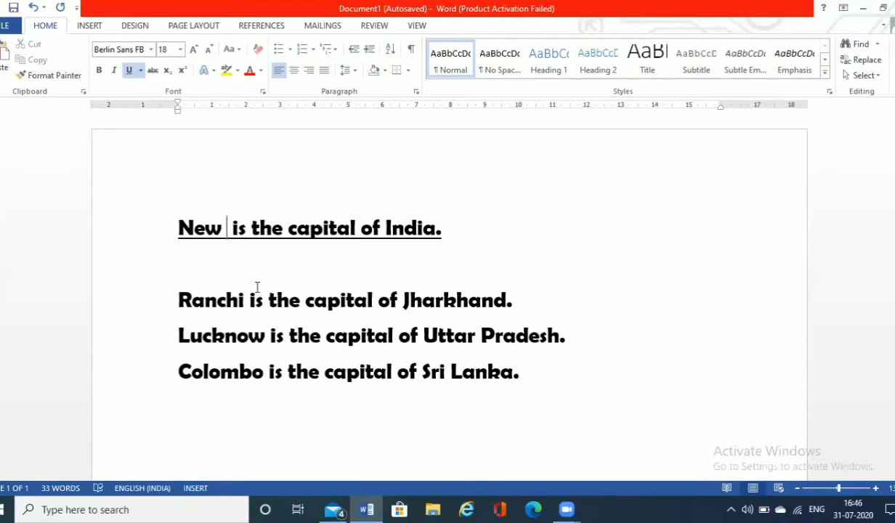
{"action": "type", "text": "Delhi"}
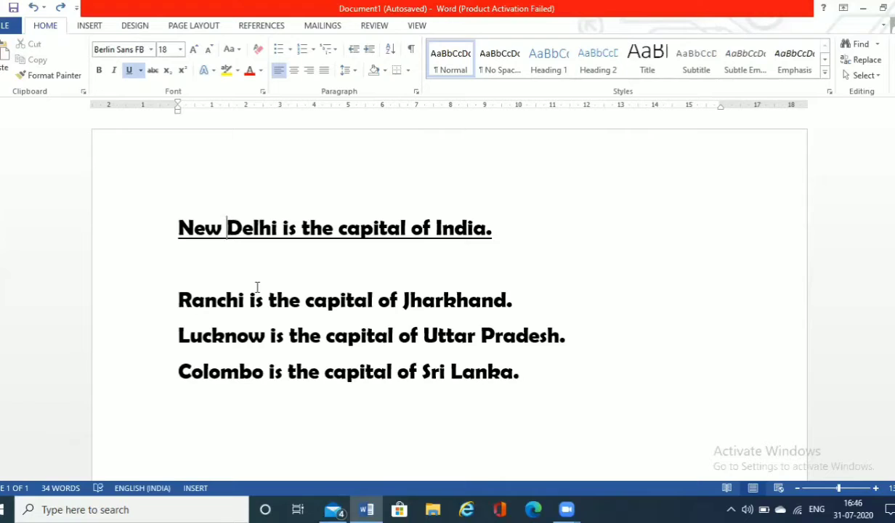
Delete and restore the whole first sentence, and replace it with the pasted sentence "Colombo is the capital of Sri Lanka."
{"action": "triple_click", "coordinate": [291, 234]}
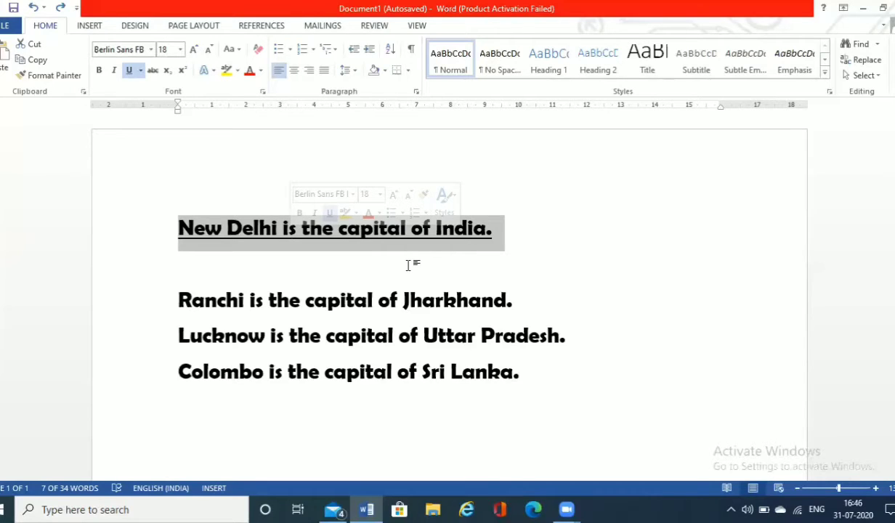
{"action": "key", "text": "Delete"}
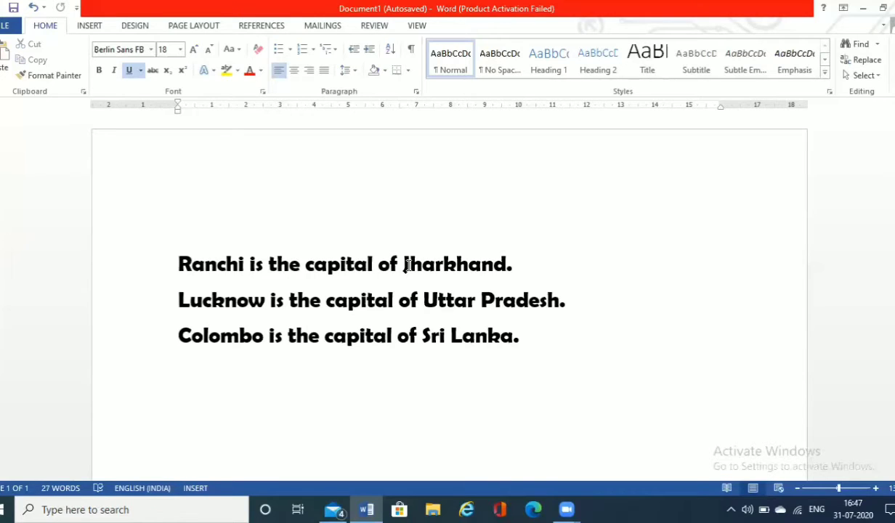
{"action": "key", "text": "ctrl+z"}
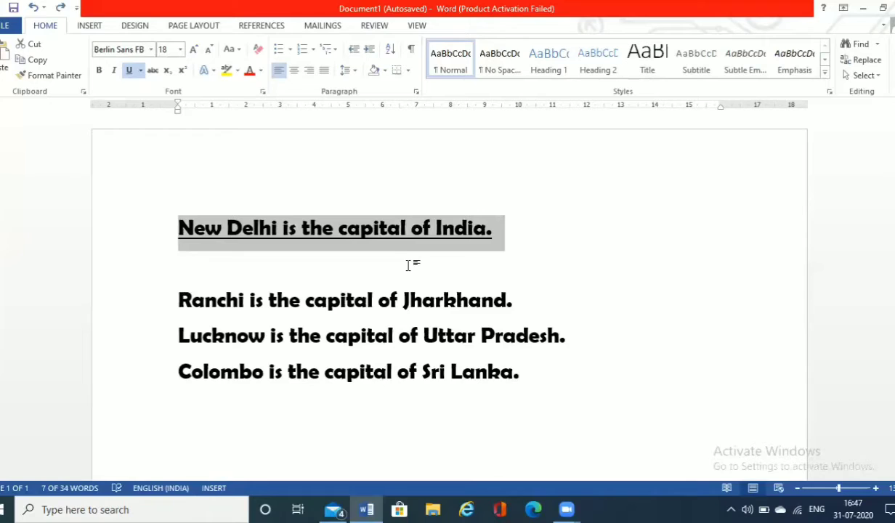
{"action": "key", "text": "Delete"}
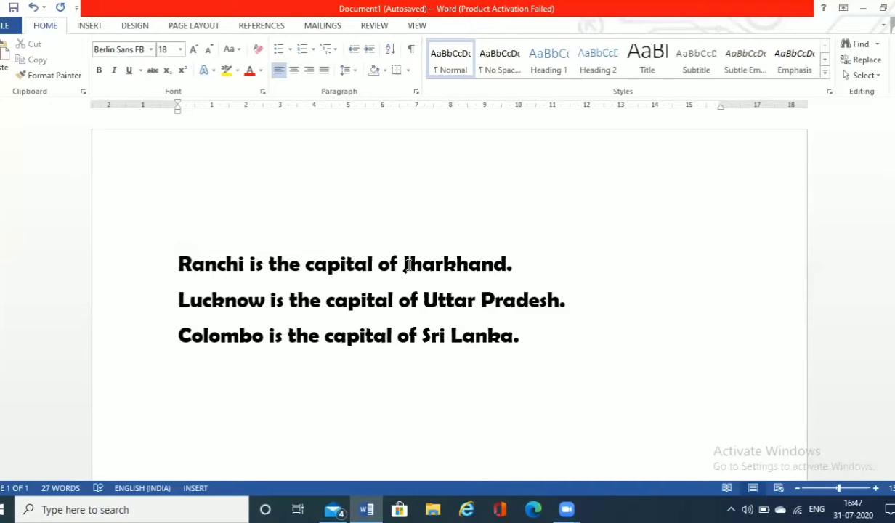
{"action": "type", "text": "Colombo is the capital of Sri Lanka."}
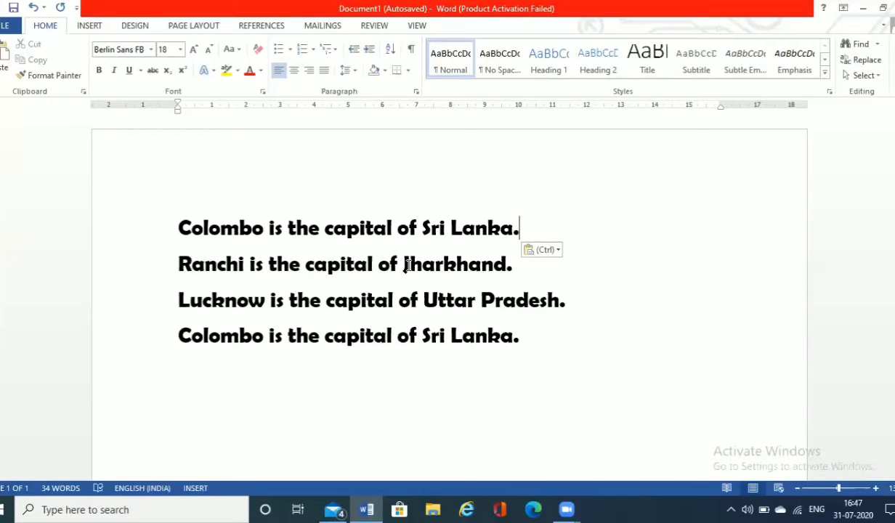
Undo the pasted Colombo sentence and the deletion of the New Delhi sentence, and redo both changes
{"action": "key", "text": "ctrl+z"}
{"action": "key", "text": "ctrl+z"}
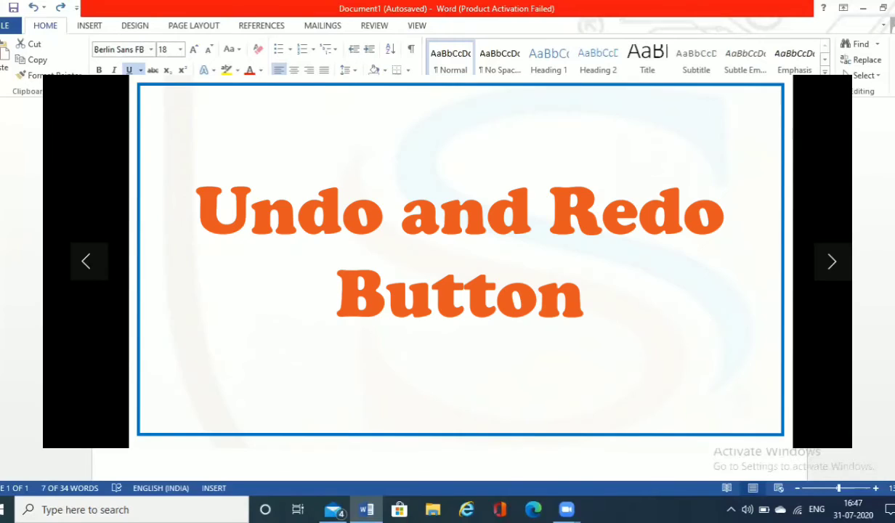
{"action": "key", "text": "ctrl+y"}
{"action": "key", "text": "ctrl+y"}
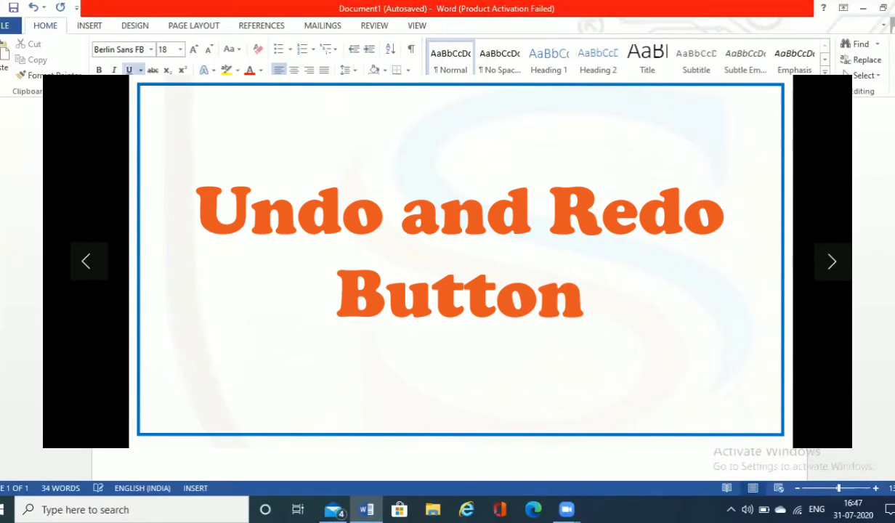